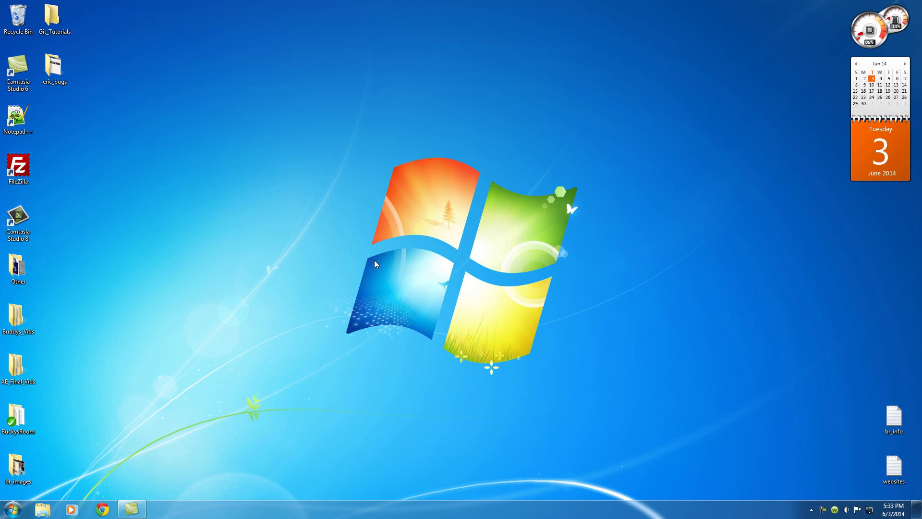
Step: Open Notepad++ from the desktop
left_click_drag(310, 222, 639, 303)
double_click(18, 117)
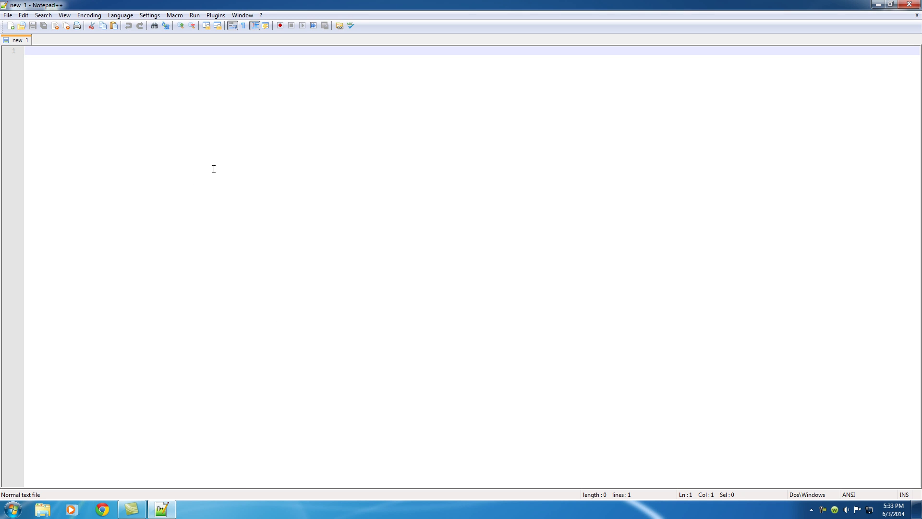
type("gfdgsdfgsdfg")
key("ctrl+a")
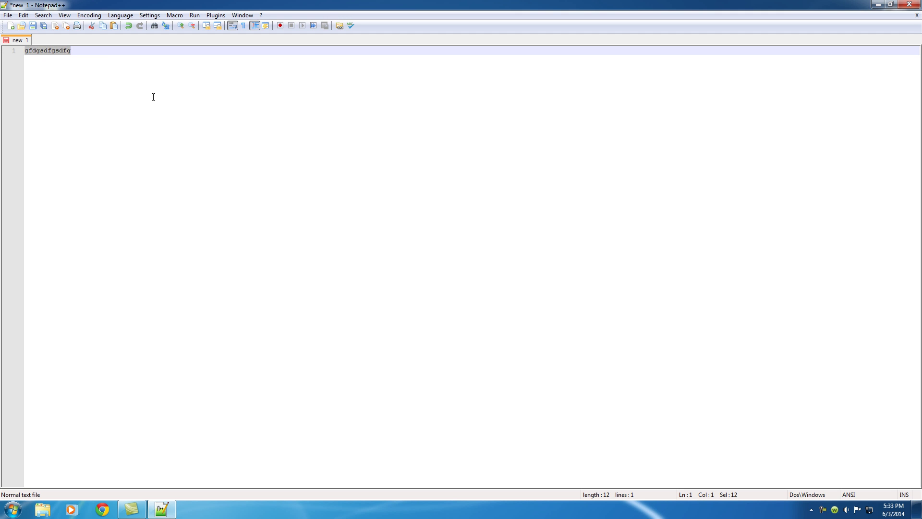
key("Delete")
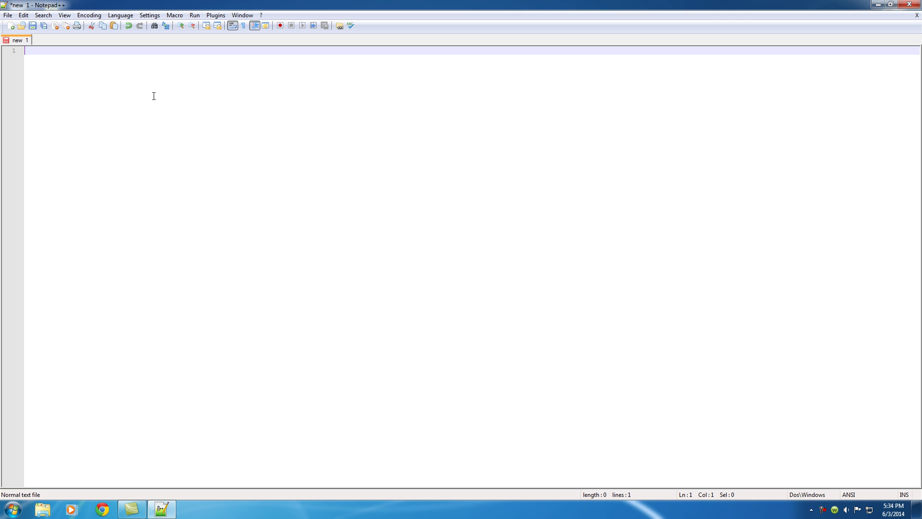
Step: Write "ok this is my essay, its done." and save it as final_essay in the desktop's Git_Tutorials folder
type("ok this is my essay")
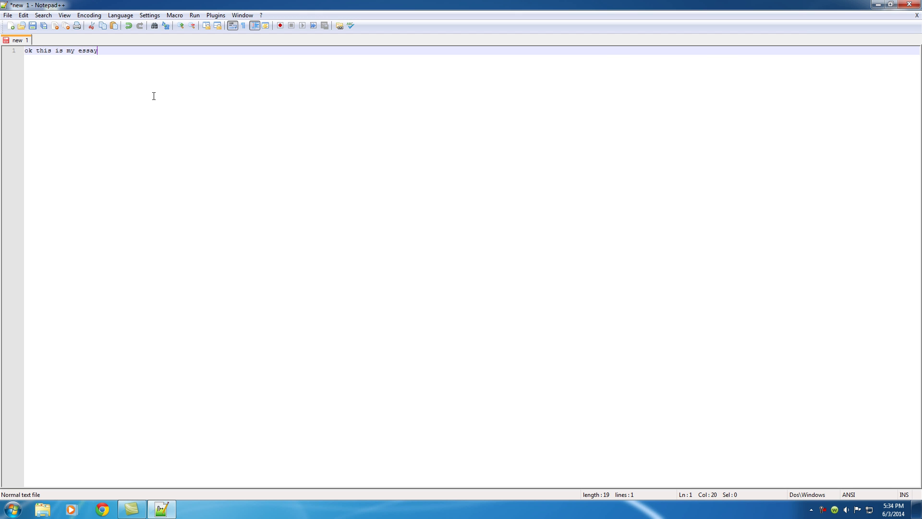
type(", its done.")
left_click(7, 16)
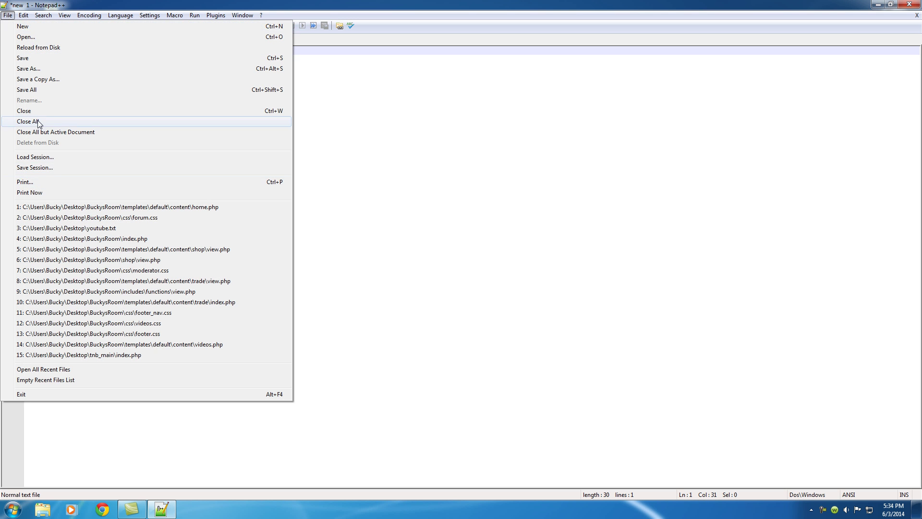
left_click(36, 71)
left_click(352, 236)
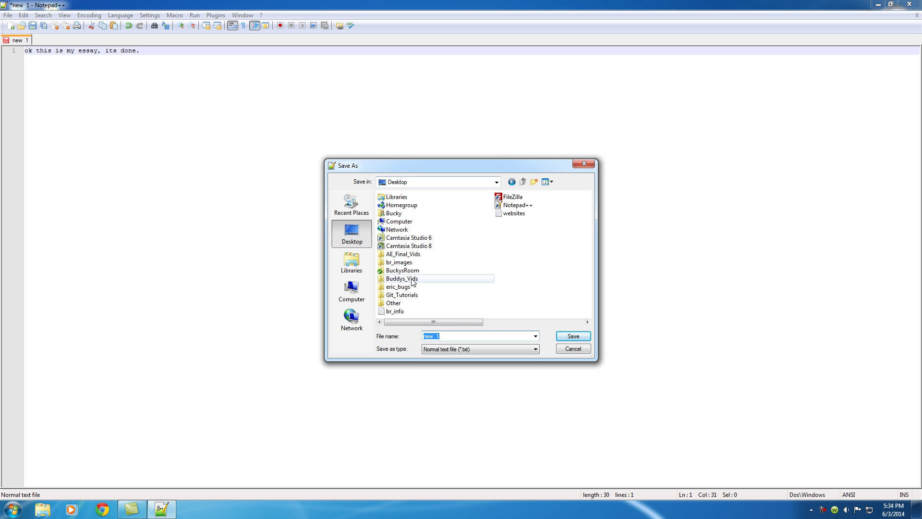
double_click(380, 296)
left_click(450, 336)
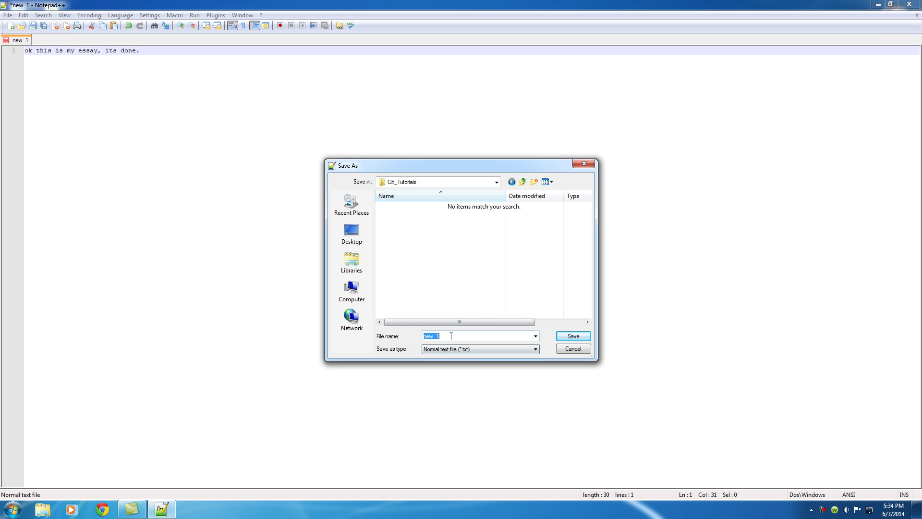
type("final_essay")
left_click(569, 335)
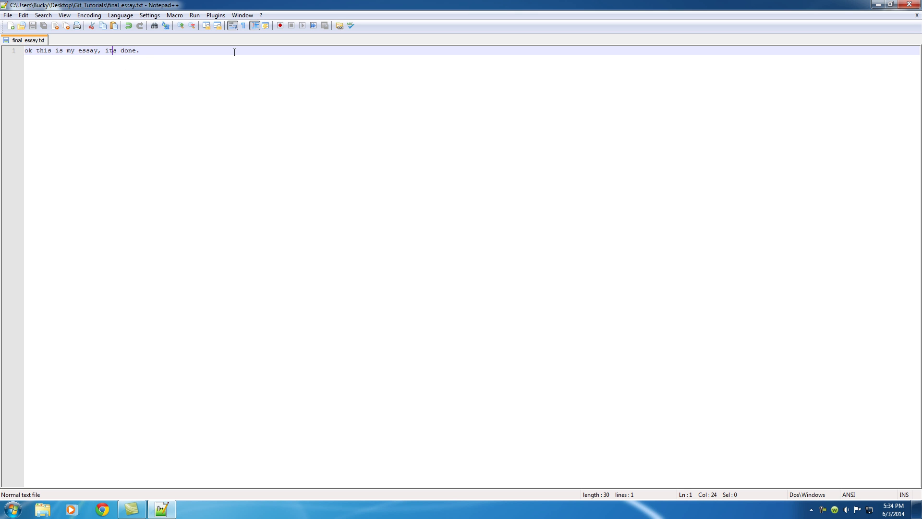
Step: Correct "its" to "it's" in the essay and save this version in the same folder as final_essay_2
type("'")
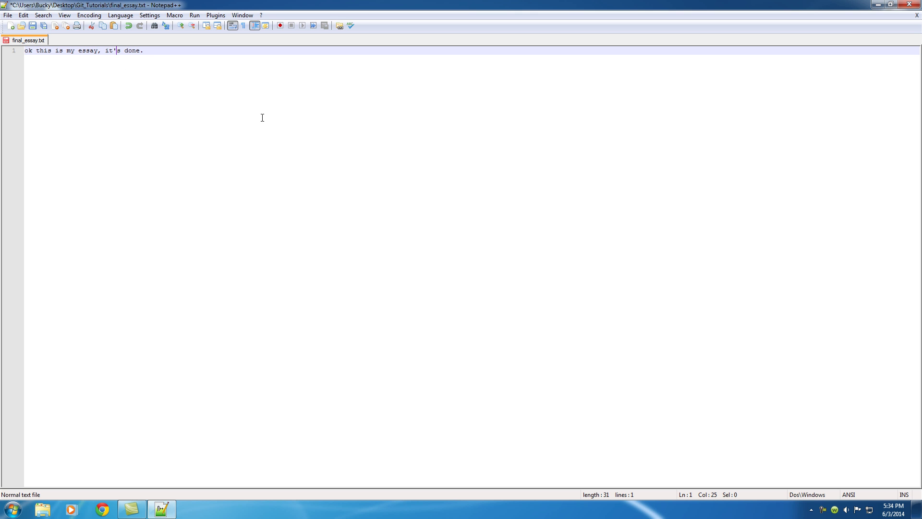
left_click(8, 15)
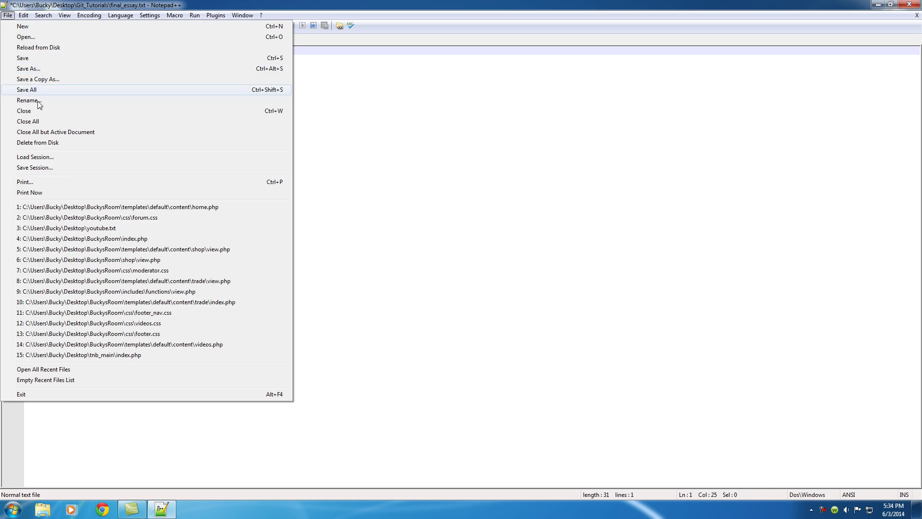
left_click(34, 69)
left_click(403, 208)
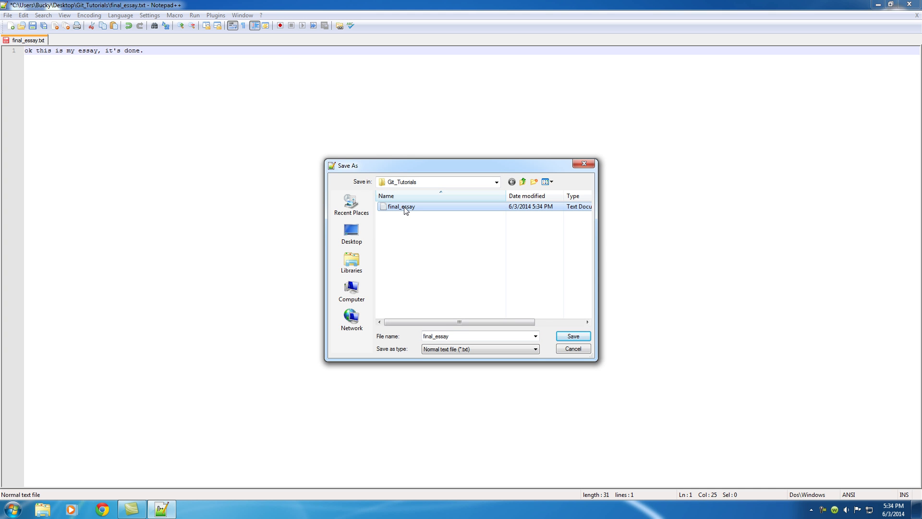
left_click(457, 338)
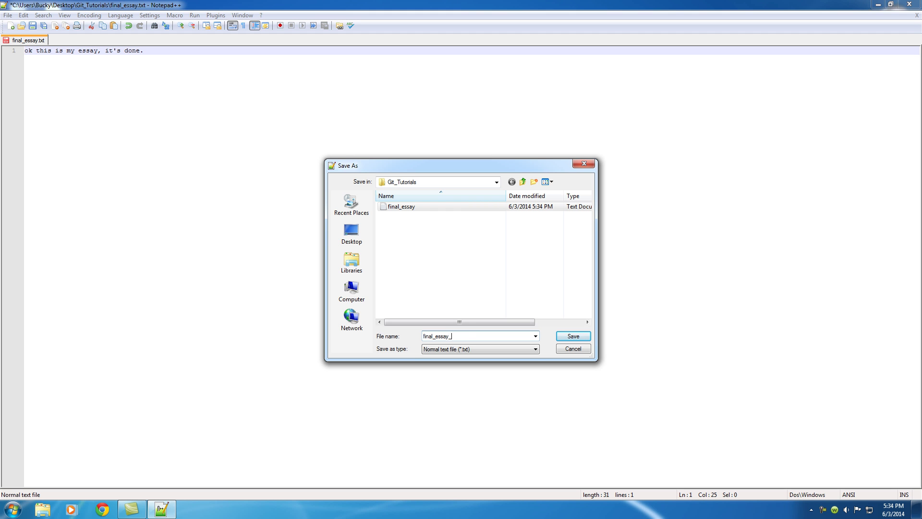
type("_2")
left_click(571, 336)
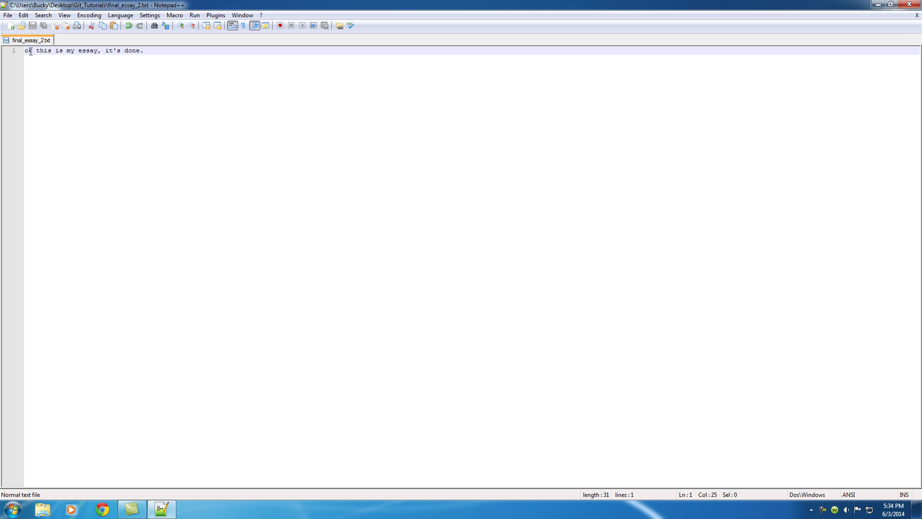
Step: Capitalize the first word of the essay to "Ok" and save this version as definily_final_essay_2
left_click_drag(28, 50, 25, 50)
type("O")
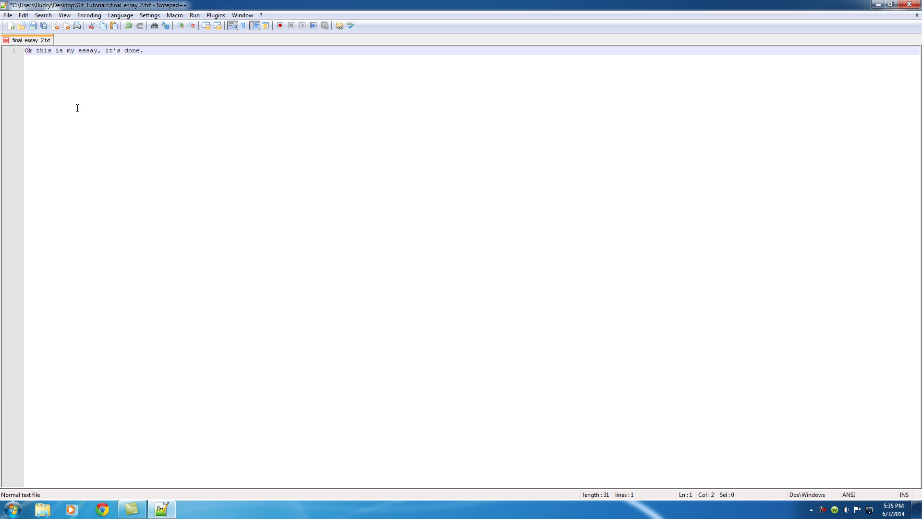
left_click(7, 15)
left_click(30, 68)
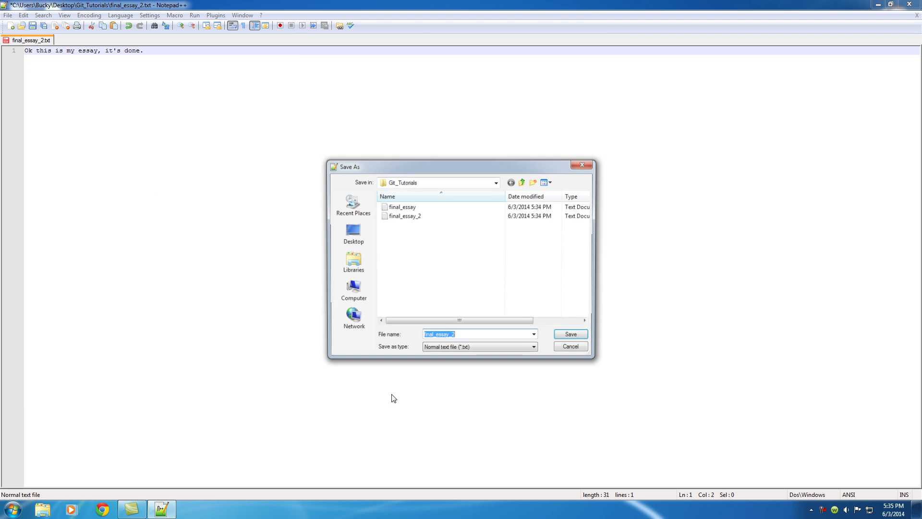
left_click(423, 336)
type("definily ")
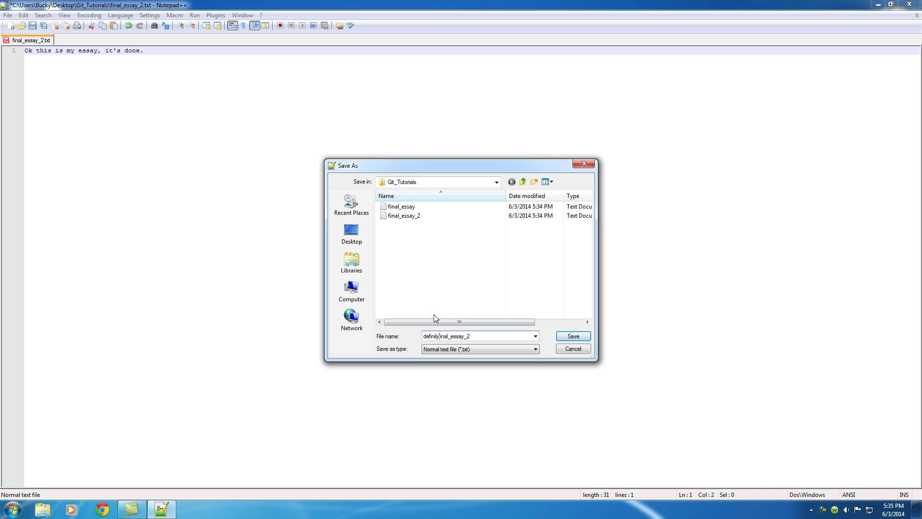
type("_")
left_click(572, 338)
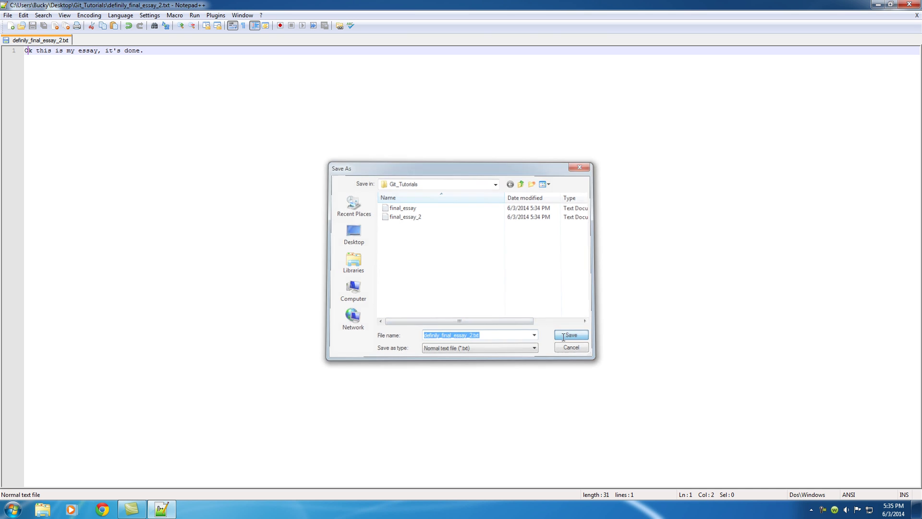
Step: Switch to the desktop's Git_Tutorials folder and look over the saved essay files
left_click(877, 5)
double_click(53, 17)
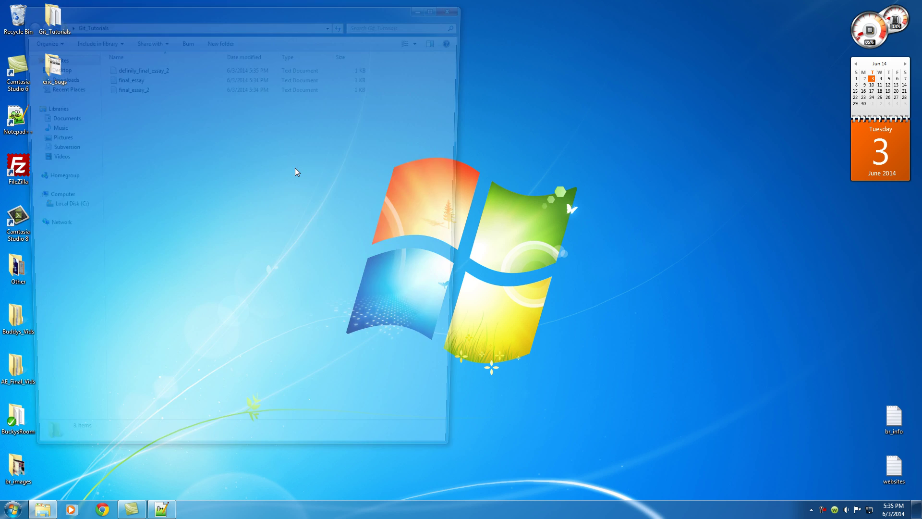
key("ctrl+a")
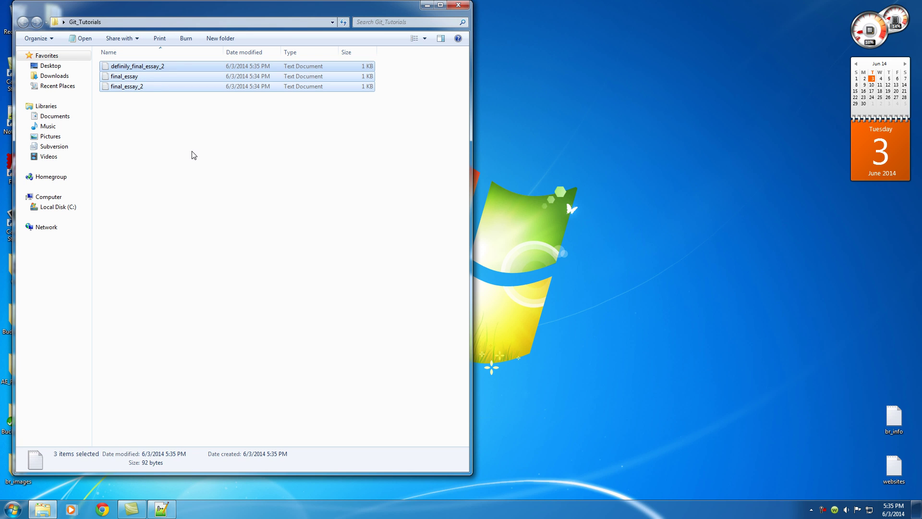
left_click(193, 154)
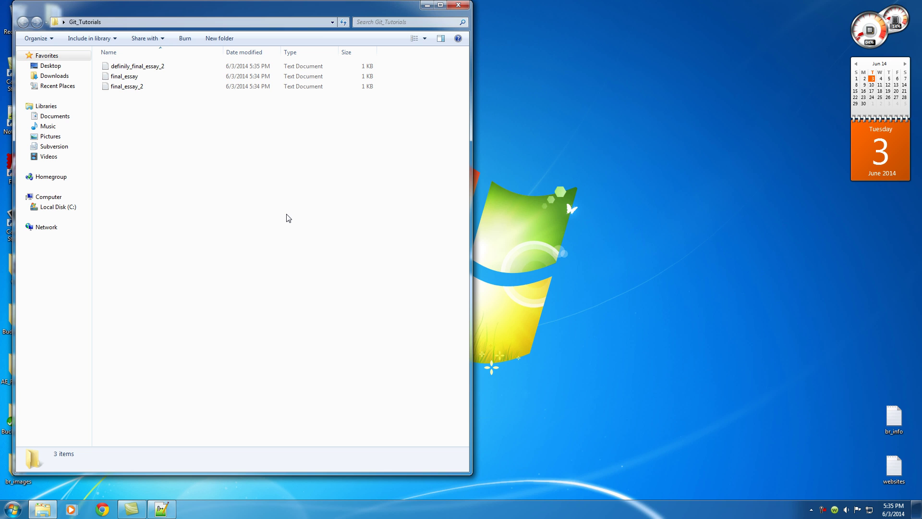
left_click_drag(205, 139, 137, 68)
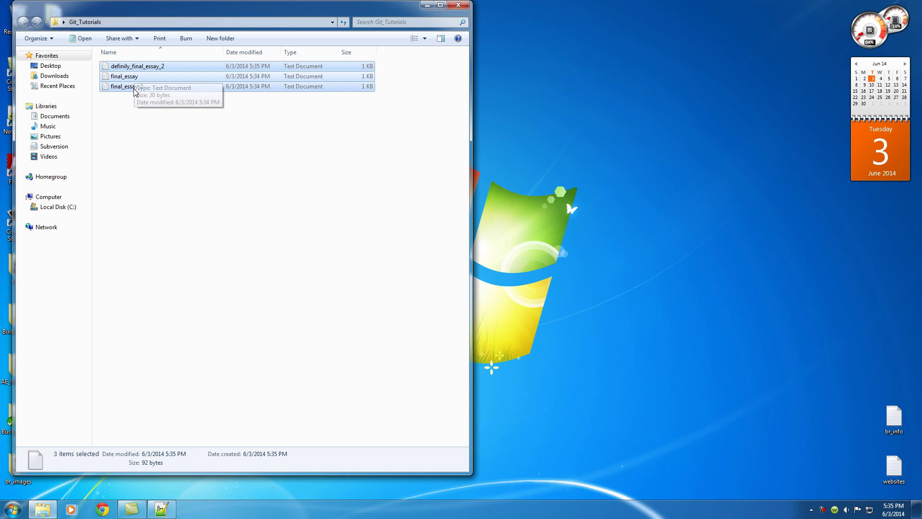
left_click(143, 147)
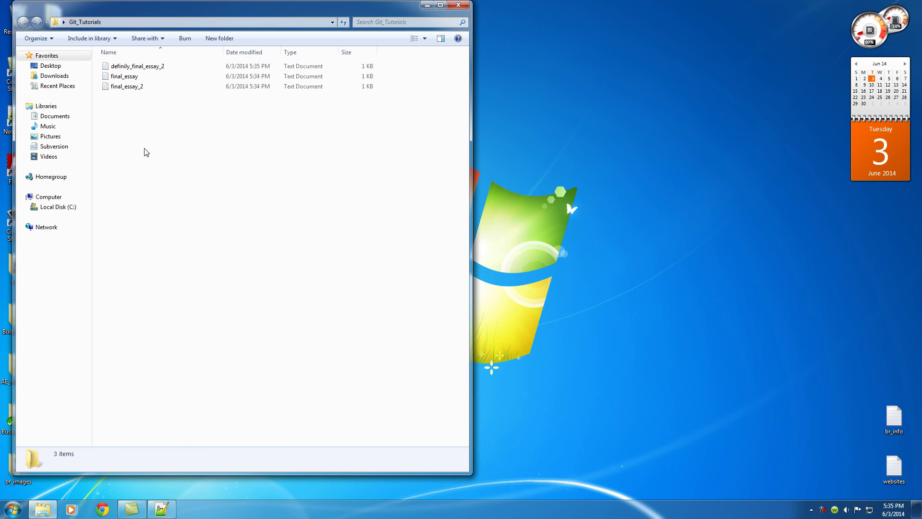
Step: Compare final_essay, final_essay_2 and definily_final_essay_2 in the maximized folder window, and close the window
left_click(440, 5)
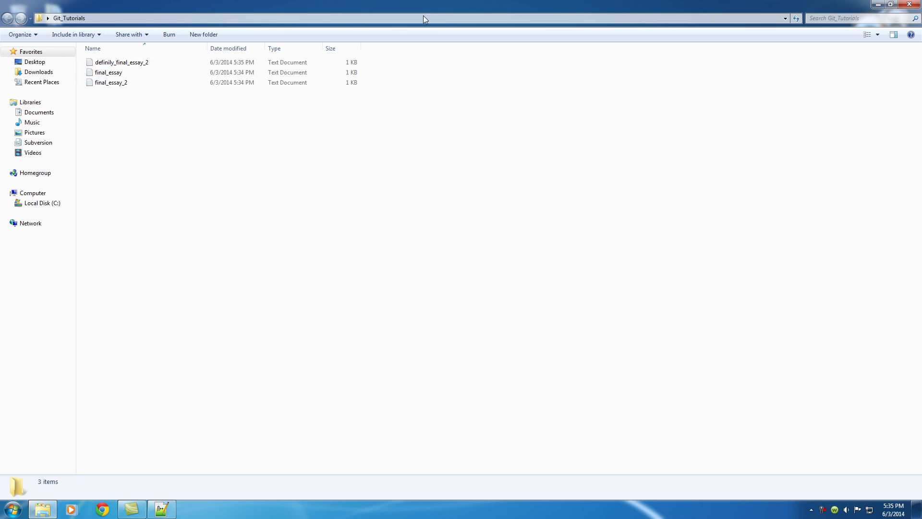
left_click(106, 75)
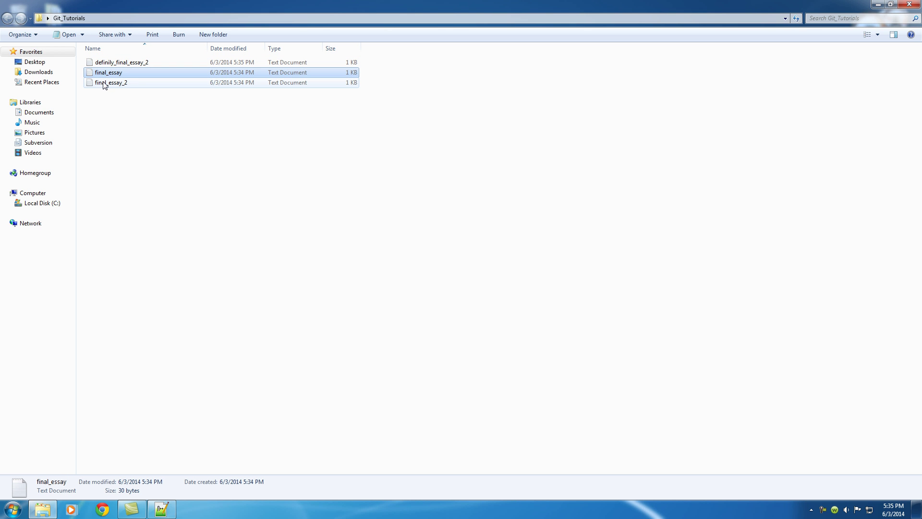
left_click(106, 82)
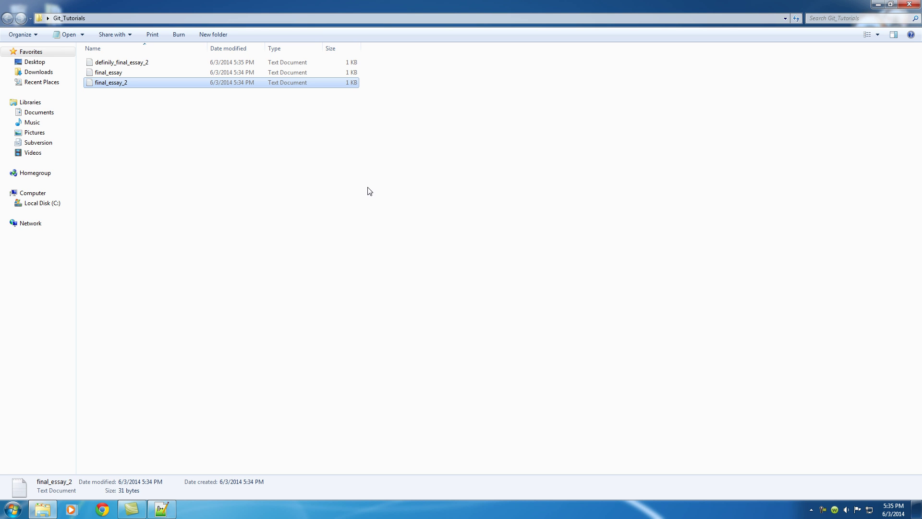
left_click(116, 73)
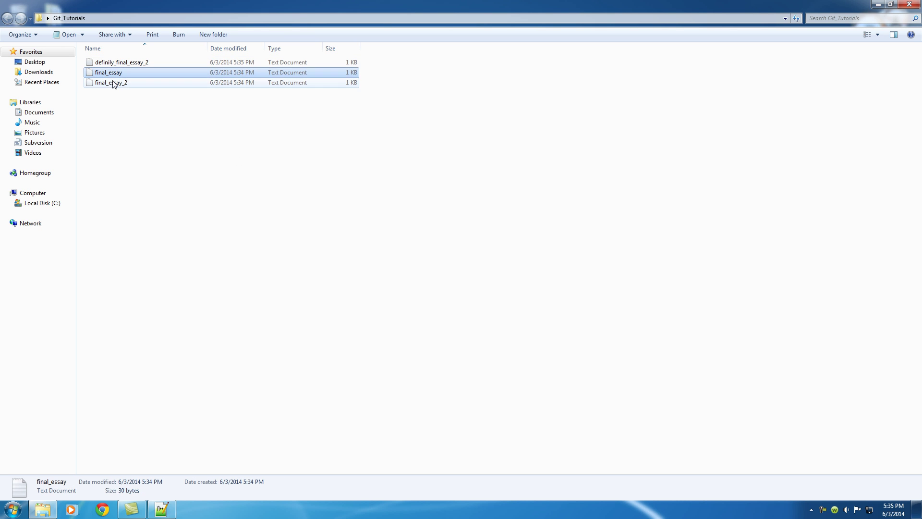
left_click(114, 83)
left_click(121, 65)
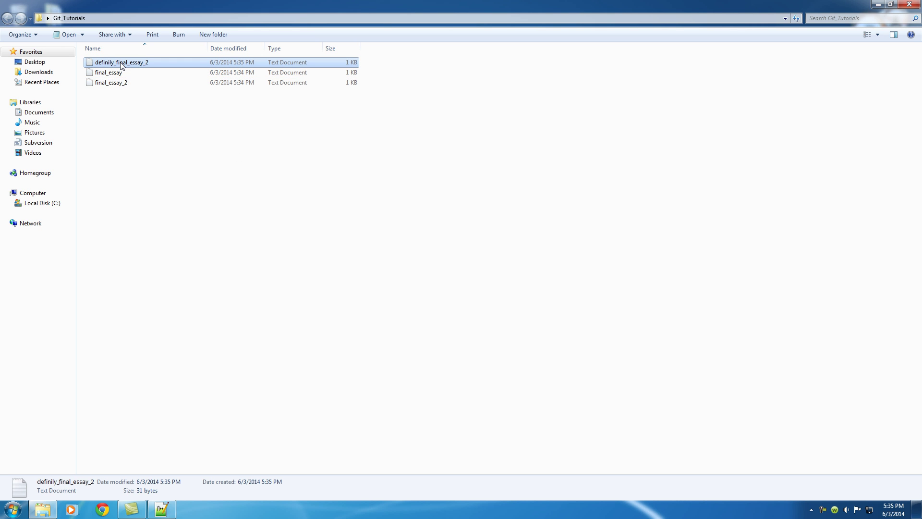
left_click(910, 4)
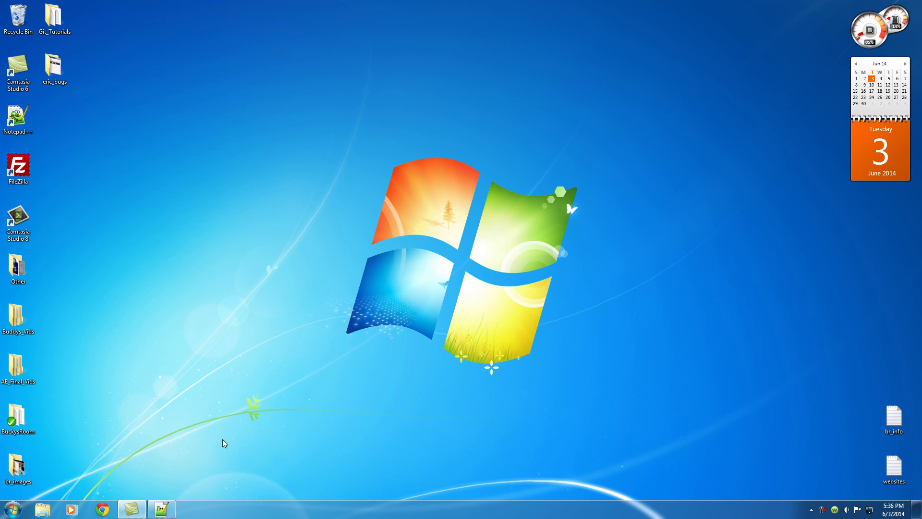
Step: Switch back to Notepad++, highlight the whole essay text for review, and close the editor
left_click(162, 509)
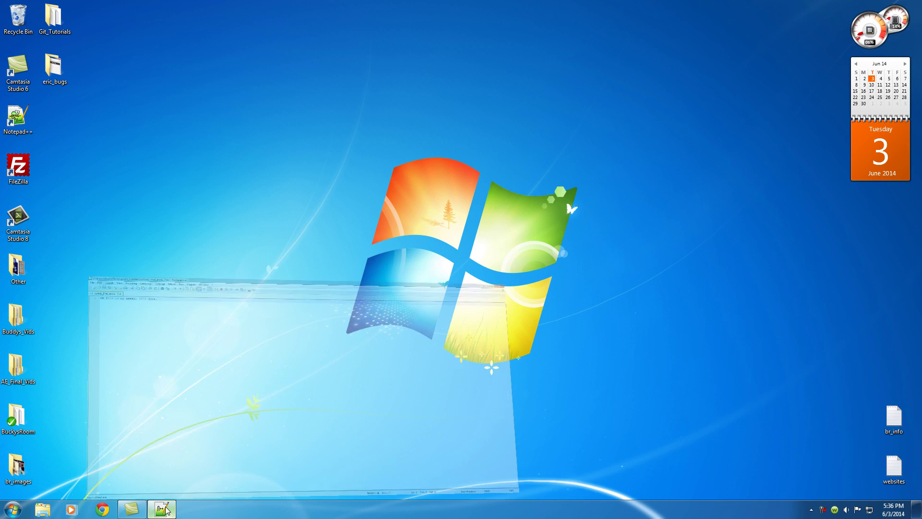
key("ctrl+a")
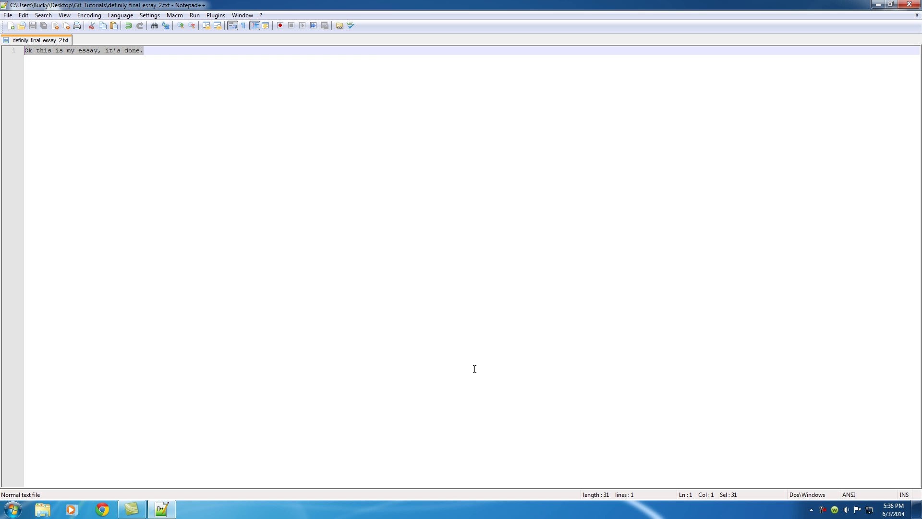
left_click(910, 6)
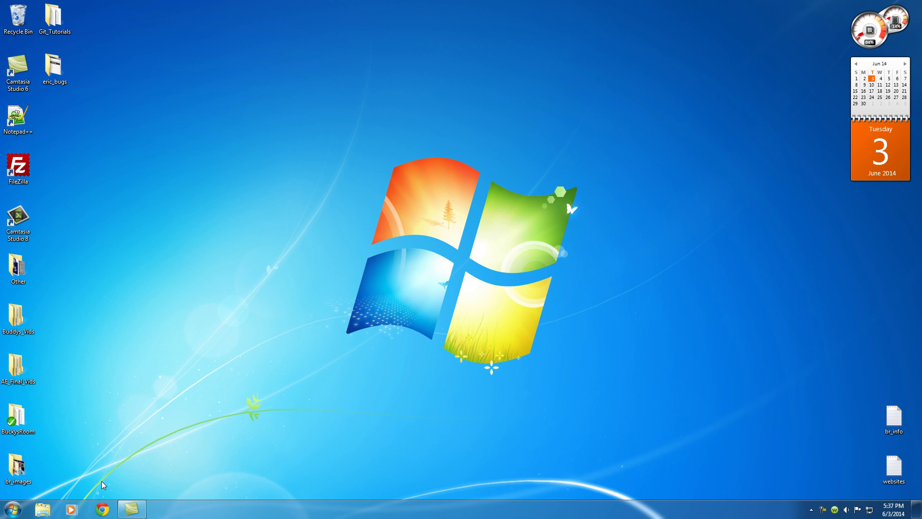
Step: Switch to Chrome and search Google for "download git"
left_click(103, 509)
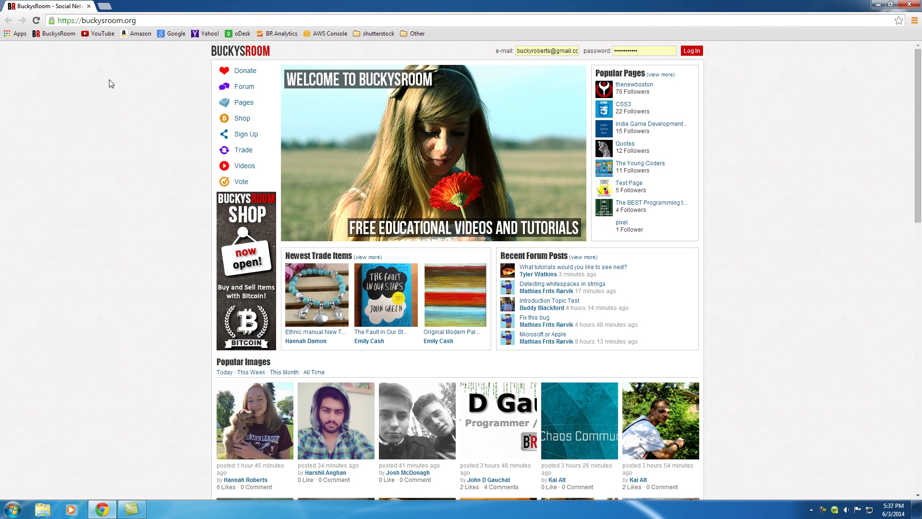
left_click(176, 35)
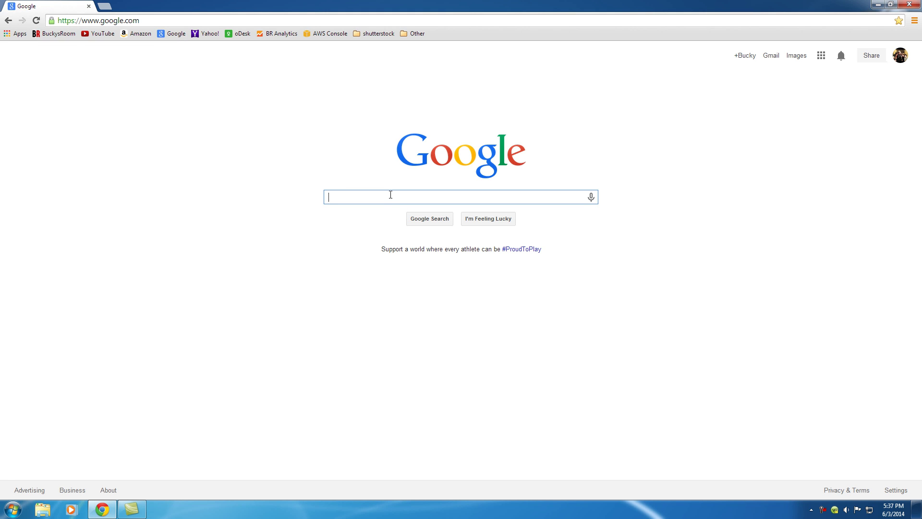
type("download git")
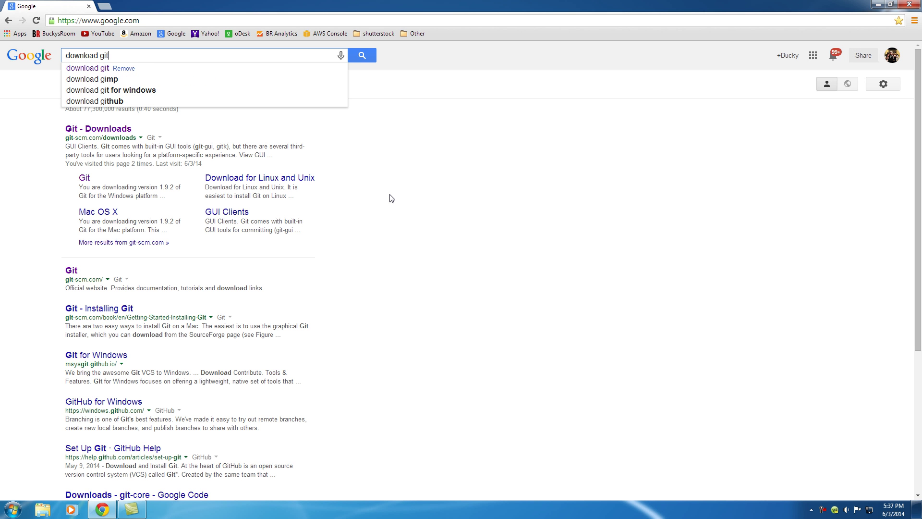
key("Return")
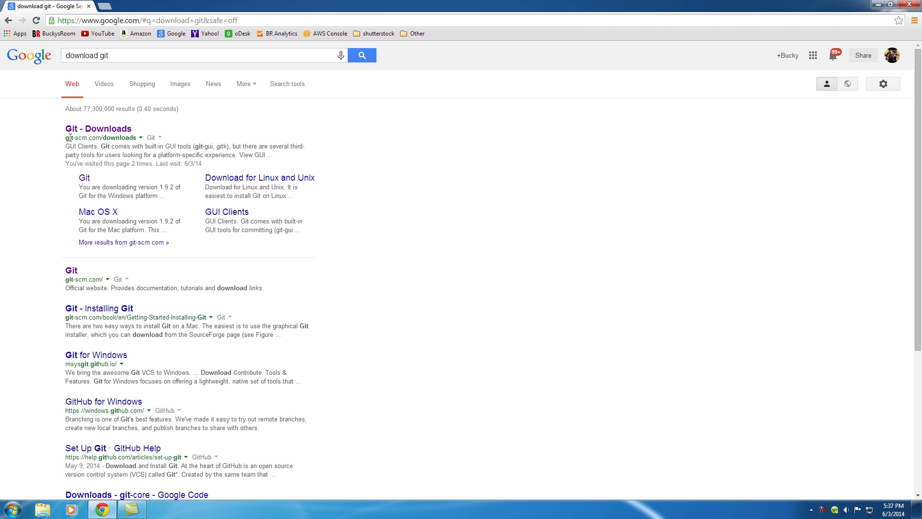
Step: Download Git for Windows from the Git - Downloads result at git-scm.com/downloads, and close the browser
left_click_drag(65, 138, 136, 138)
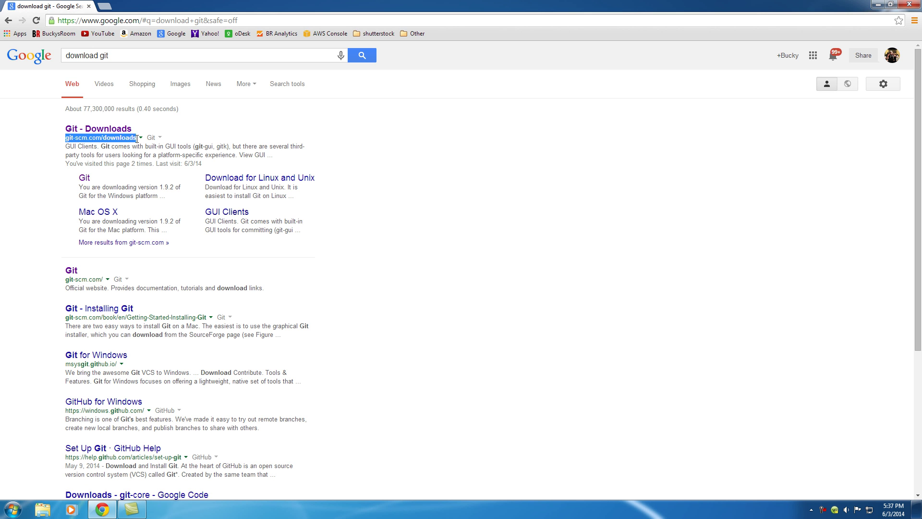
left_click(101, 129)
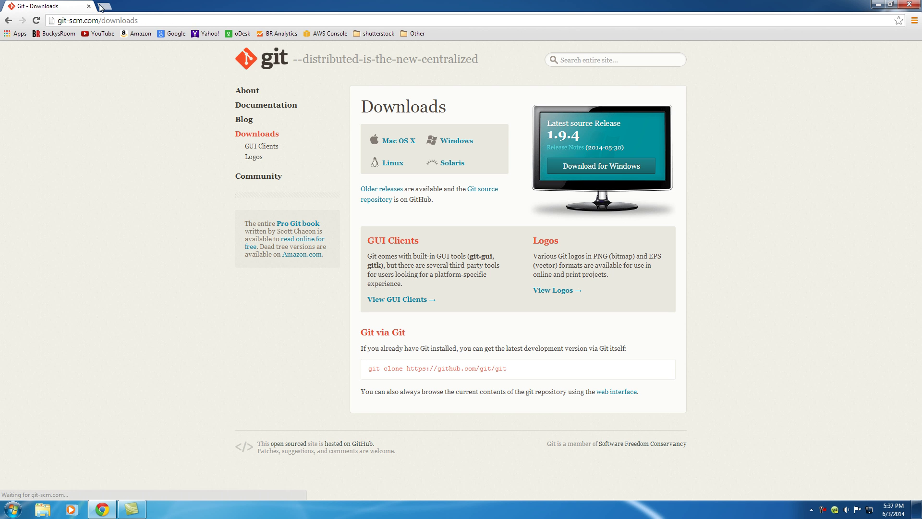
left_click(67, 20)
double_click(67, 20)
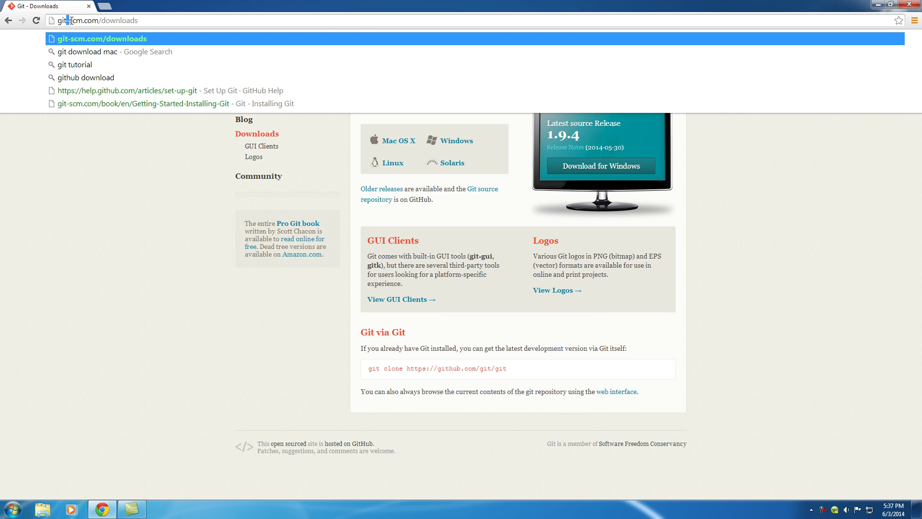
left_click(149, 20)
left_click(138, 223)
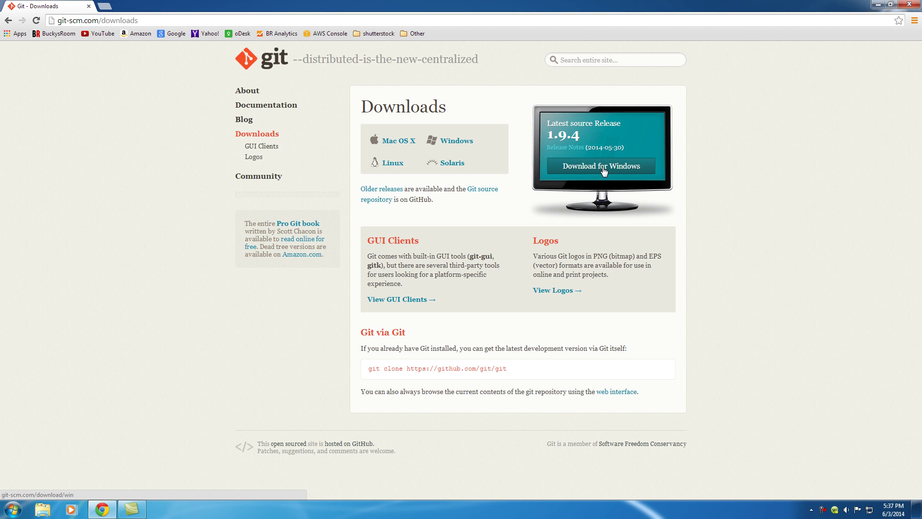
left_click(463, 141)
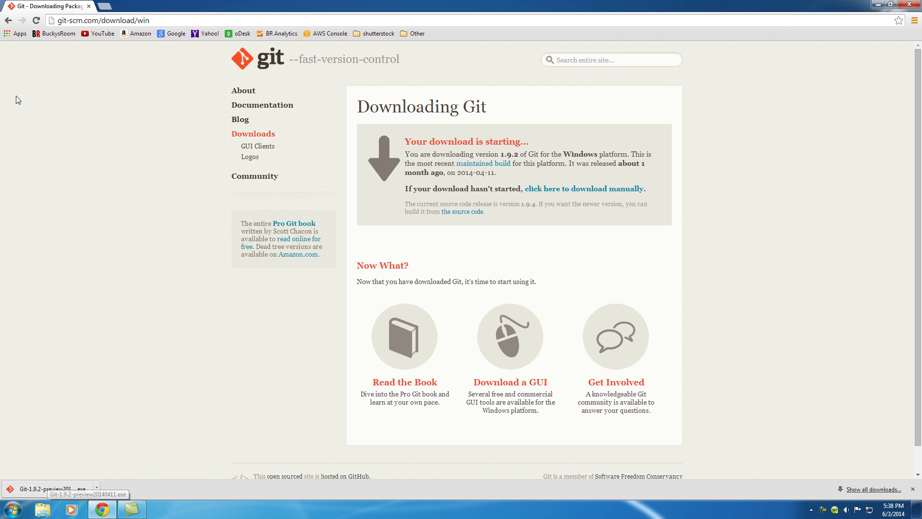
left_click(910, 6)
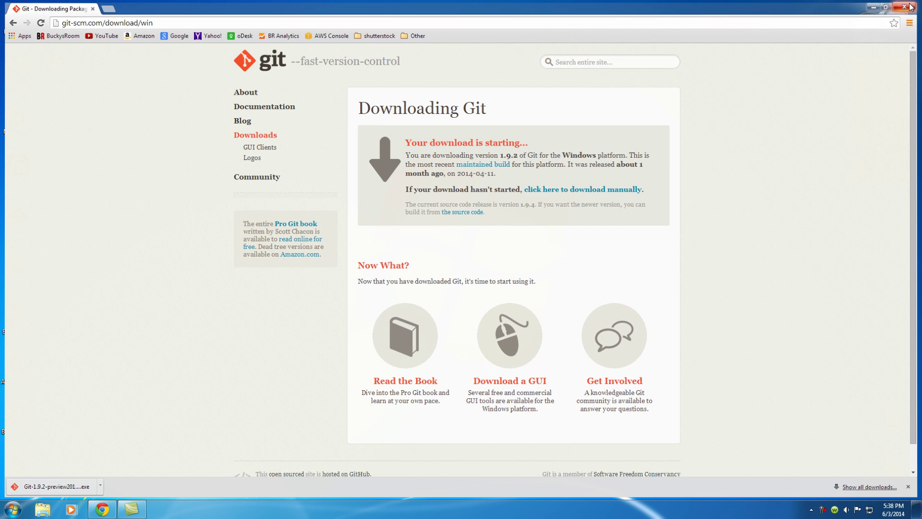
Step: Run the Git-1.9.2-preview20140411 installer from the personal Downloads folder, allow it past the security warning, and clear the folder window away
left_click(13, 513)
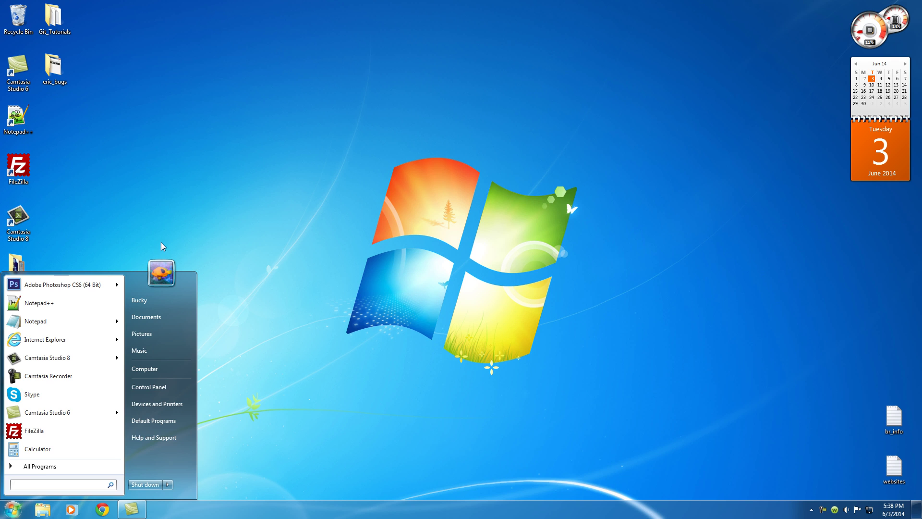
left_click(153, 300)
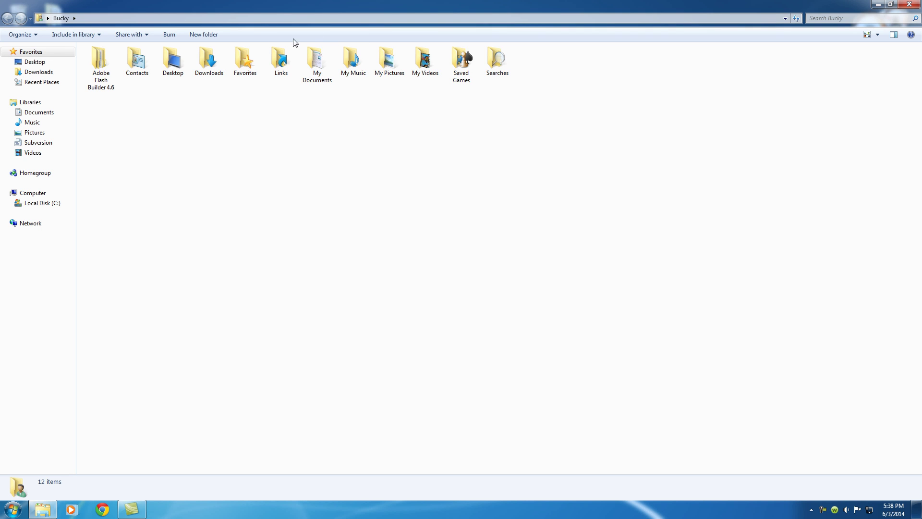
double_click(210, 60)
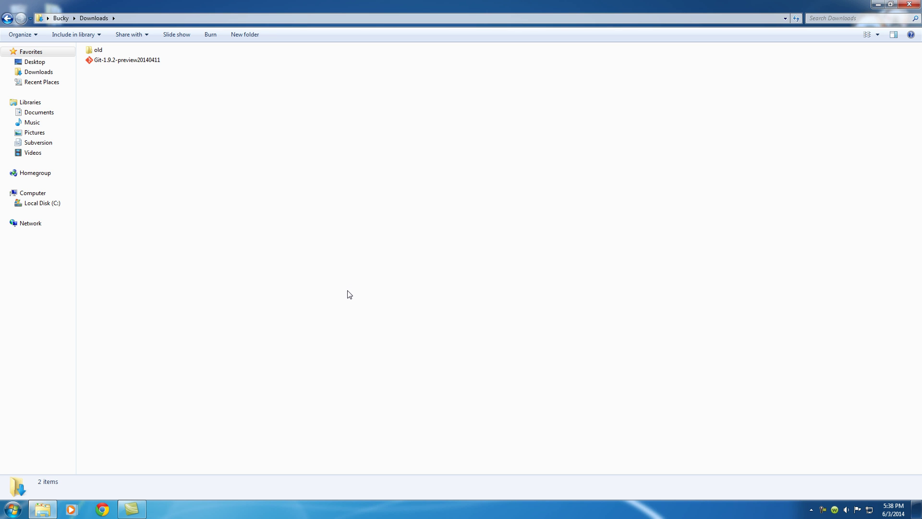
double_click(89, 63)
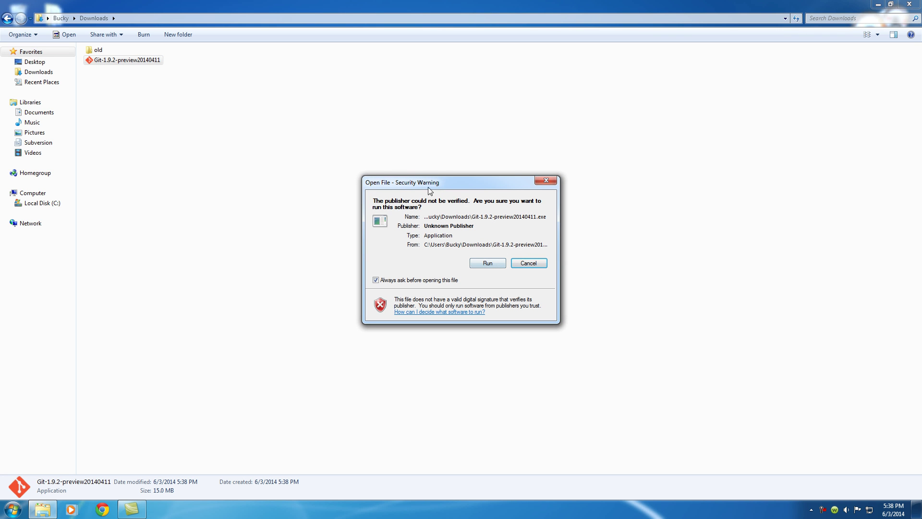
left_click(487, 263)
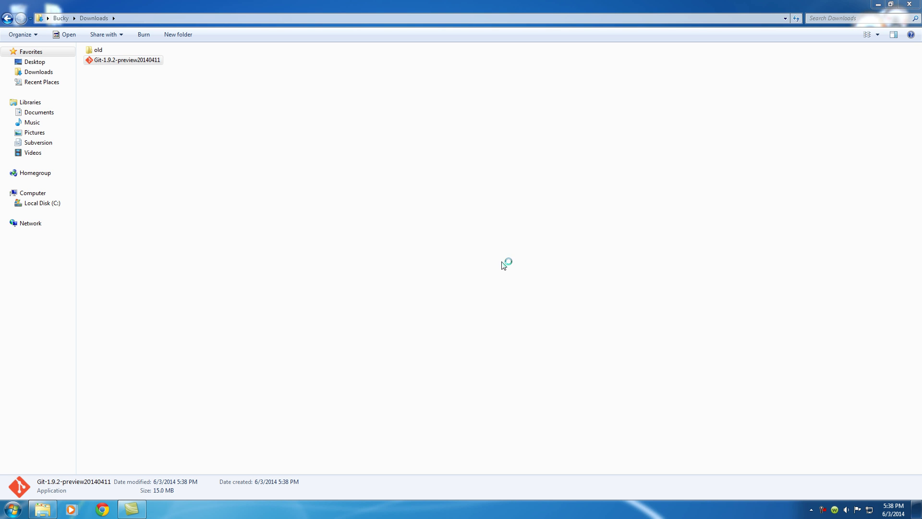
left_click(878, 4)
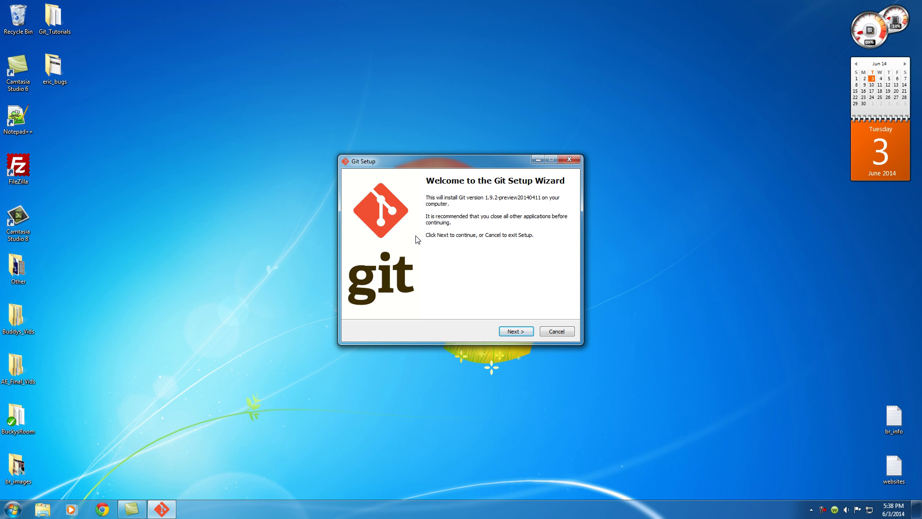
Step: Proceed through the Git Setup welcome and licence pages, keeping the destination folder Program Files (x86)\Git
left_click(515, 331)
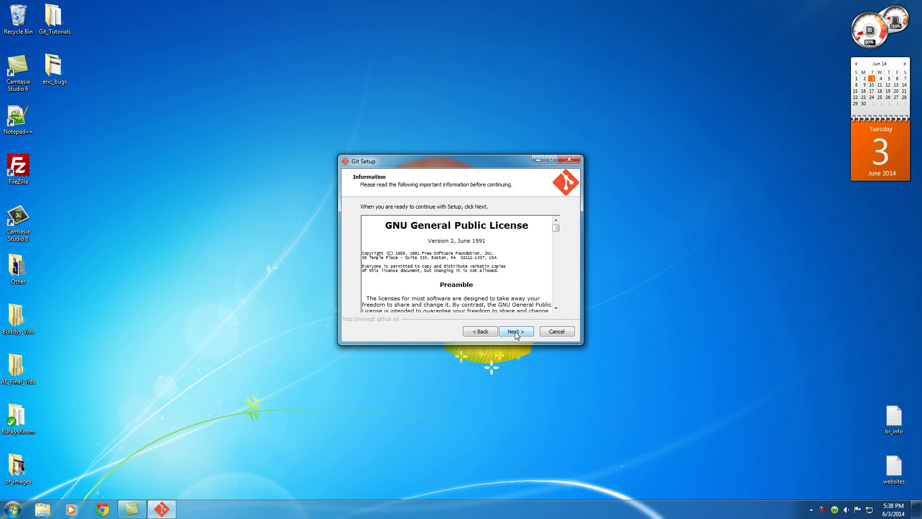
left_click(515, 331)
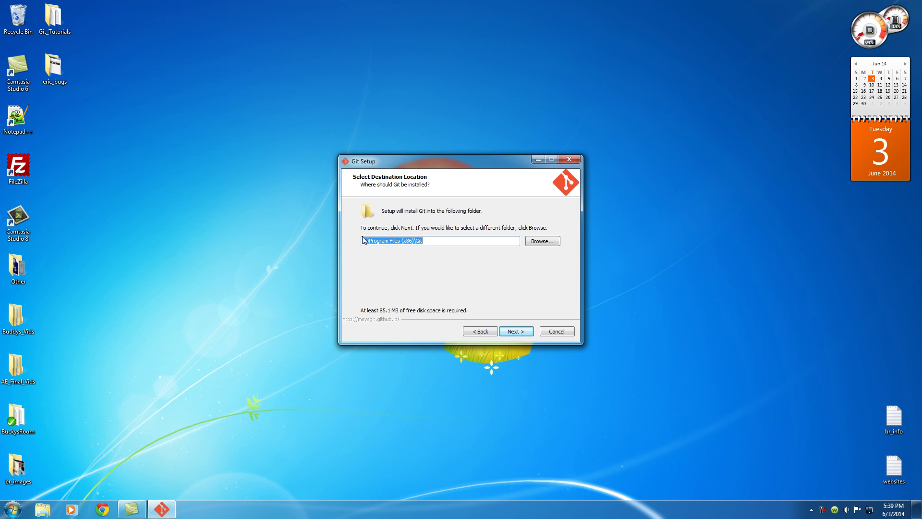
left_click(515, 332)
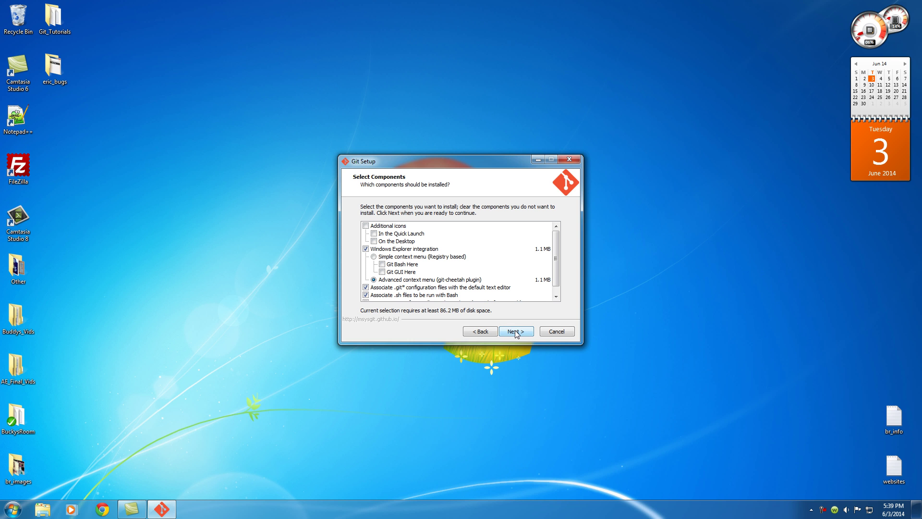
Step: Keep the default components and the option Use Git from Git Bash only, and accept the remaining defaults to start the installation
left_click(556, 296)
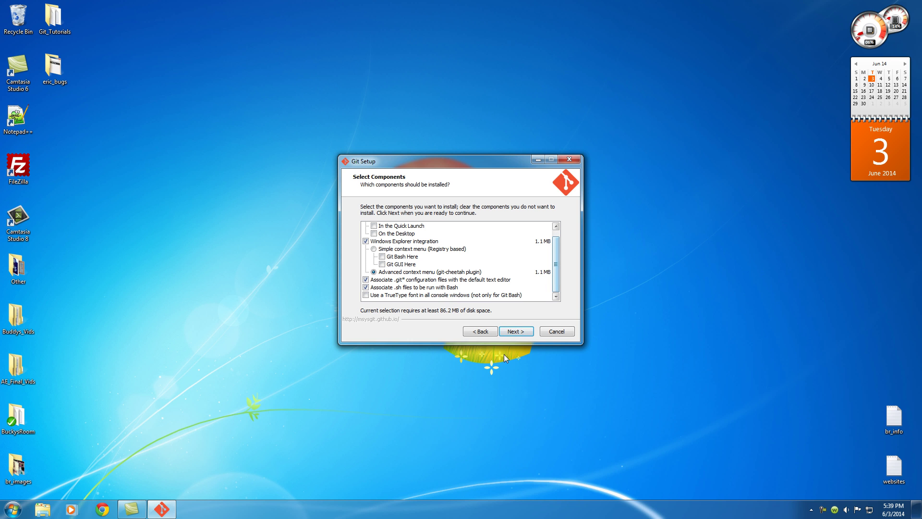
left_click(513, 331)
left_click(518, 331)
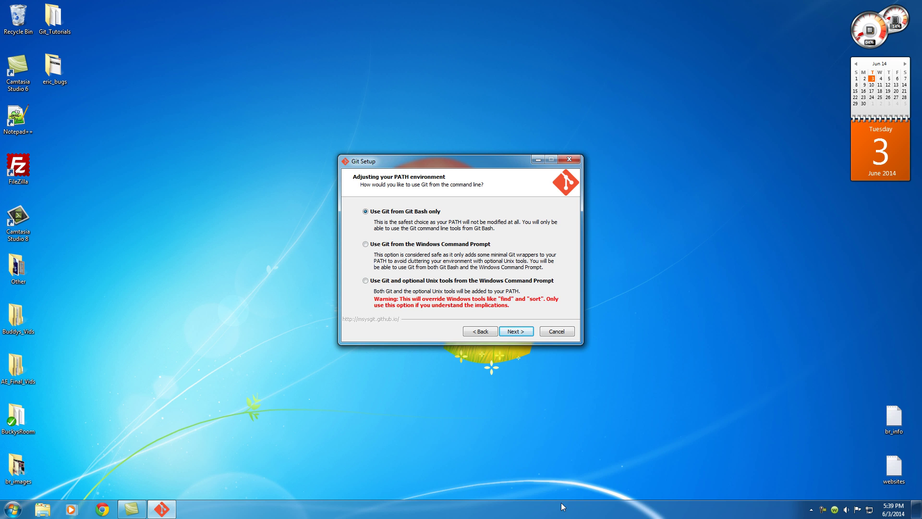
left_click(518, 333)
left_click(517, 332)
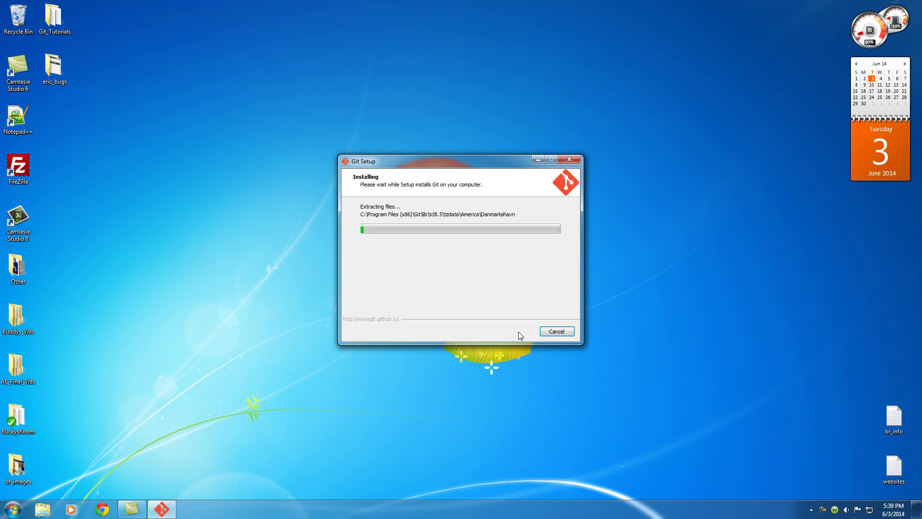
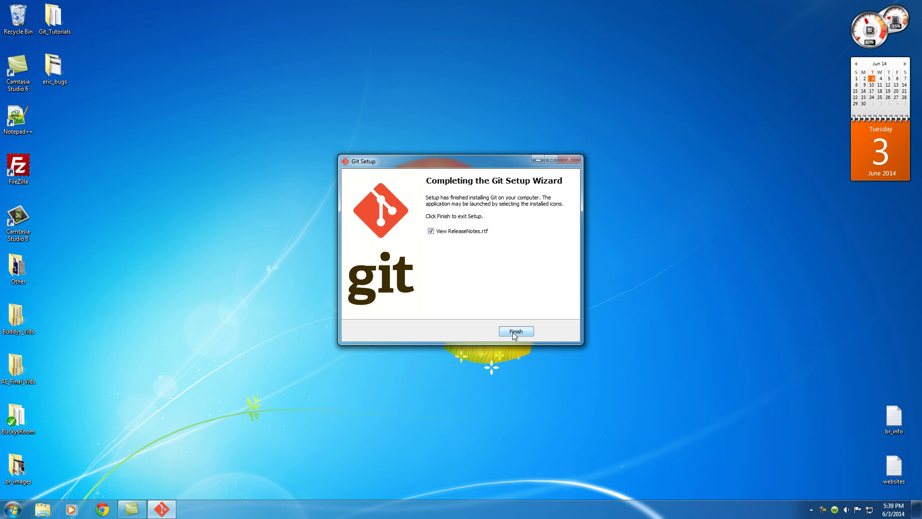
Step: Finish the Git setup with View ReleaseNotes.rtf left enabled, and close the release notes document
left_click(515, 332)
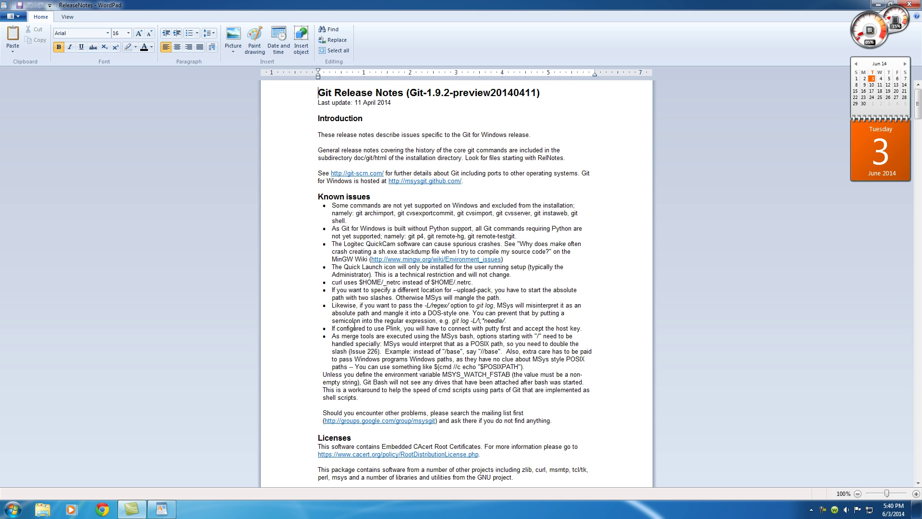
left_click(786, 7)
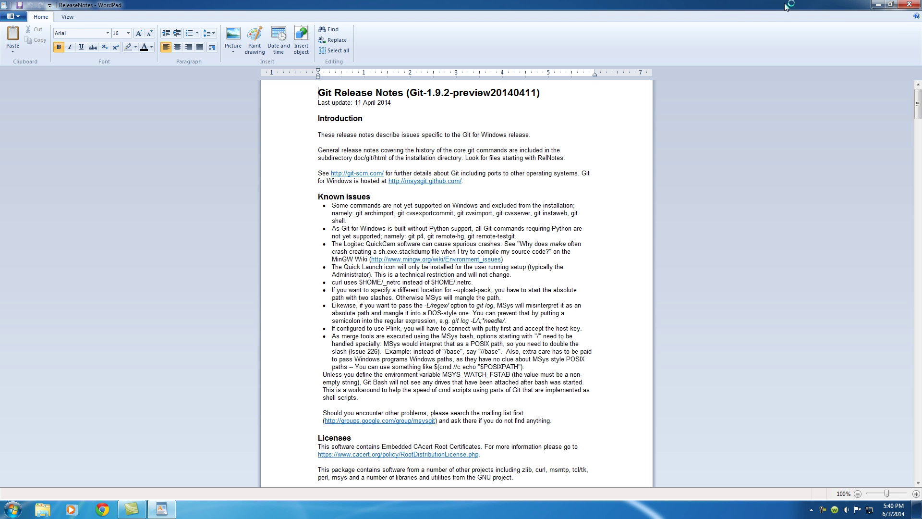
left_click(909, 5)
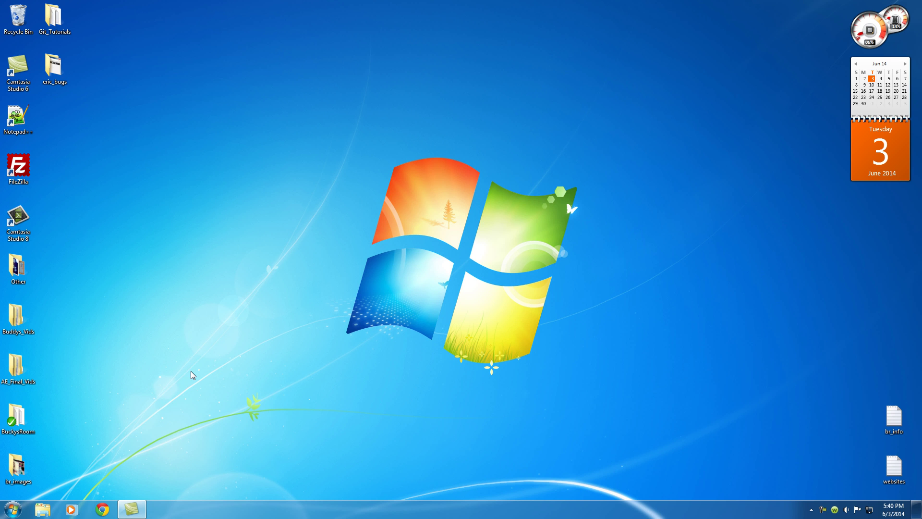
Step: Create a desktop shortcut for Git Bash from the Git folder among the installed programs
left_click(13, 511)
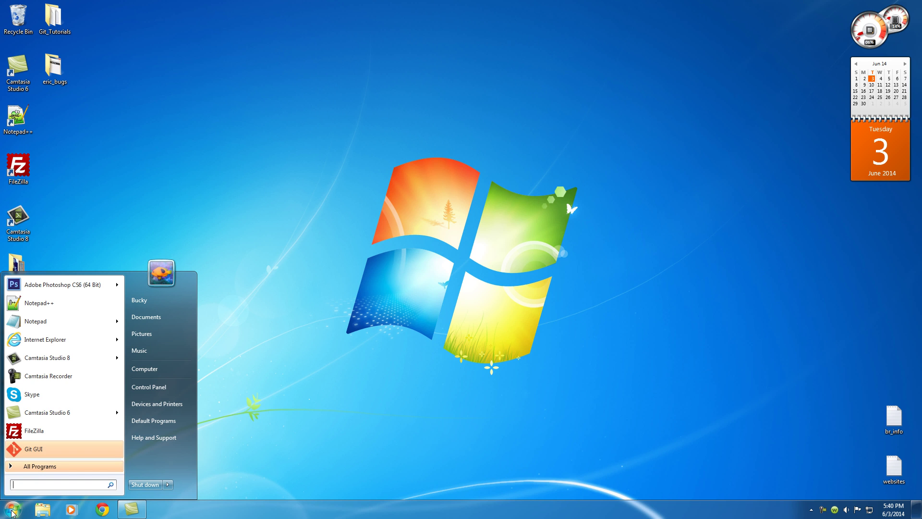
left_click(15, 467)
scroll(121, 349, "down", 4)
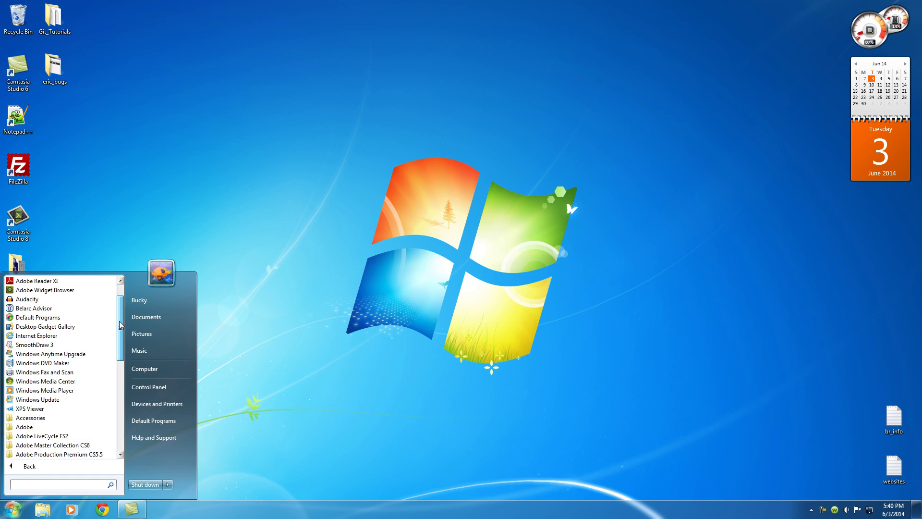
left_click_drag(122, 349, 120, 390)
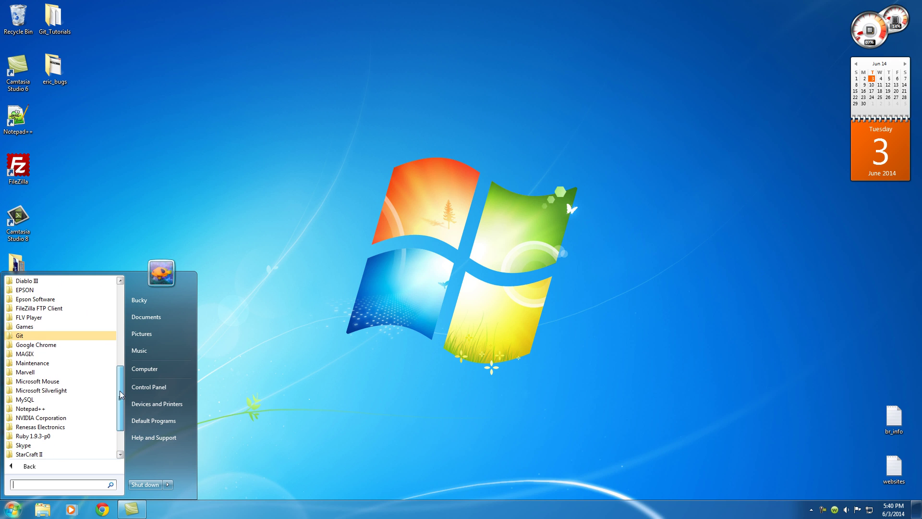
left_click(10, 338)
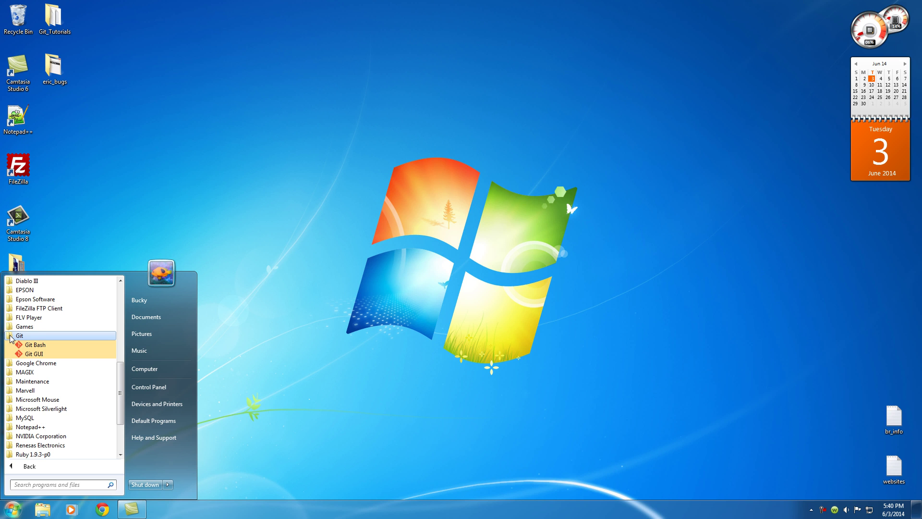
right_click(36, 346)
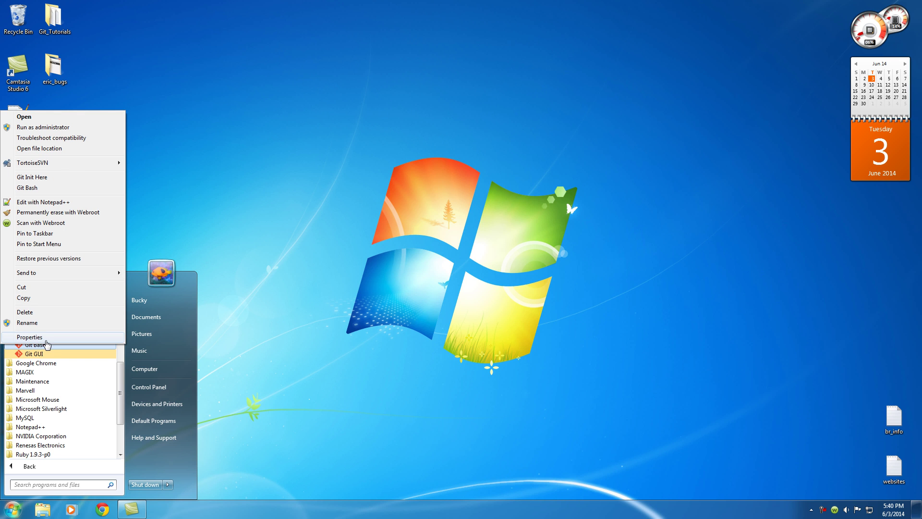
mouse_move(68, 169)
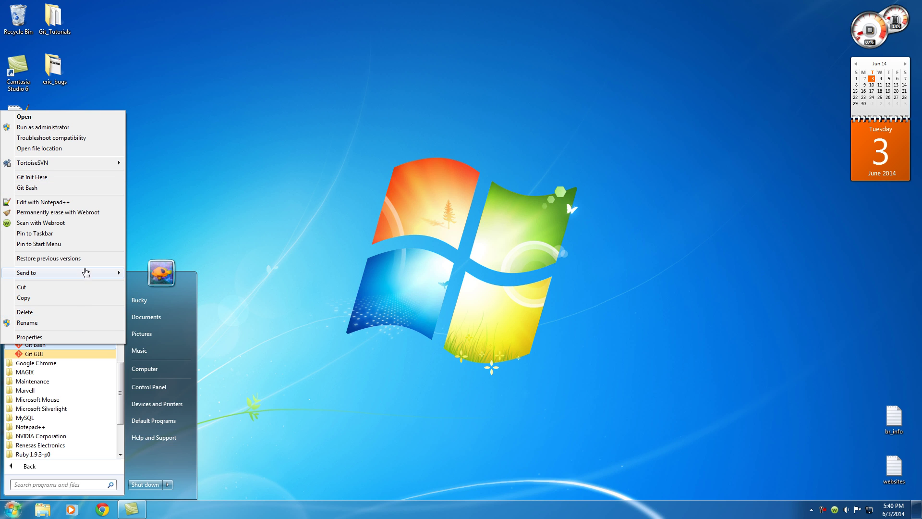
mouse_move(89, 273)
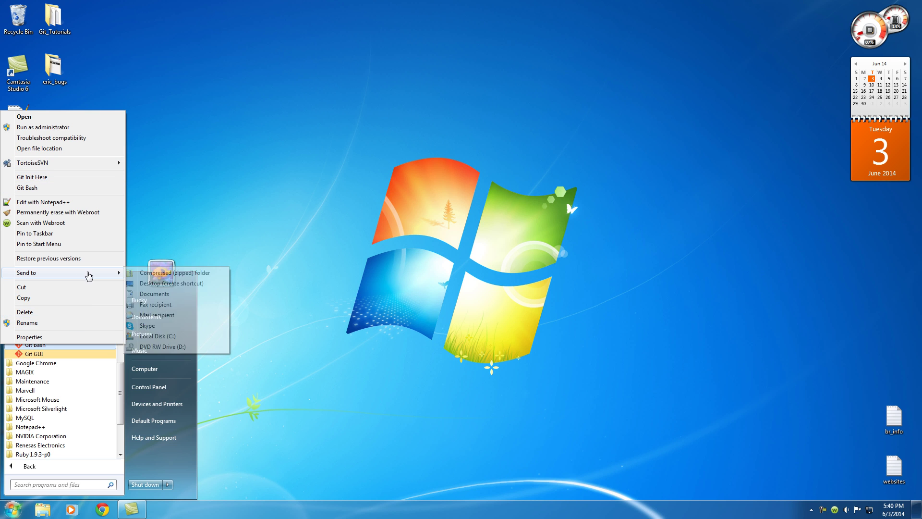
left_click(182, 284)
left_click(304, 93)
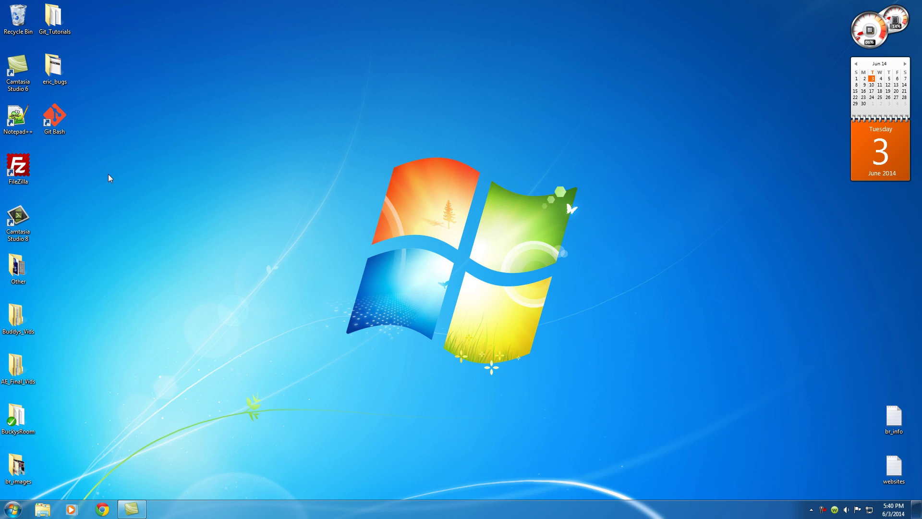
Step: Launch Git Bash from its desktop shortcut and run git --version to verify the installation
double_click(57, 115)
left_click_drag(235, 55, 370, 178)
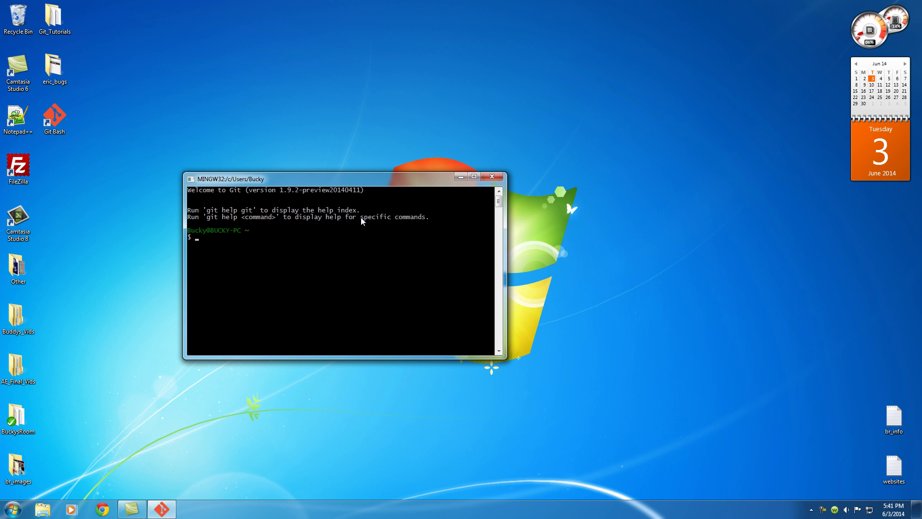
type("git --version")
key("Return")
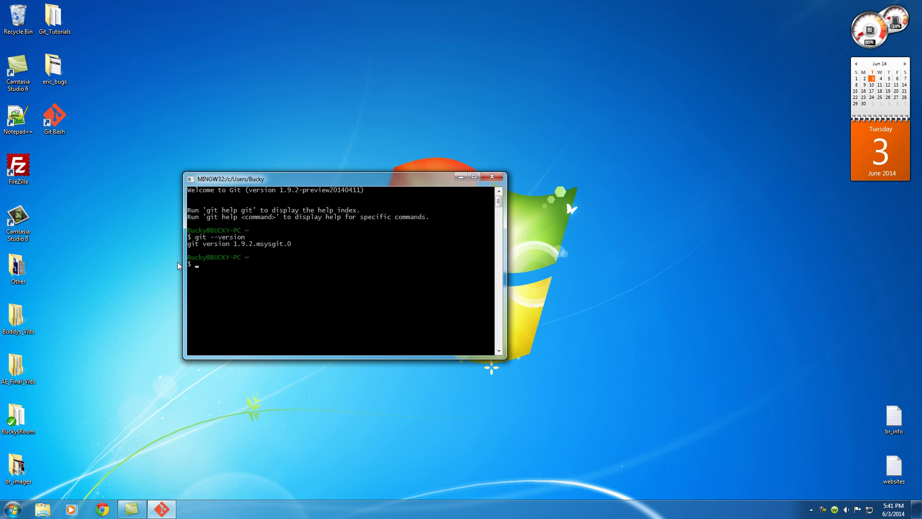